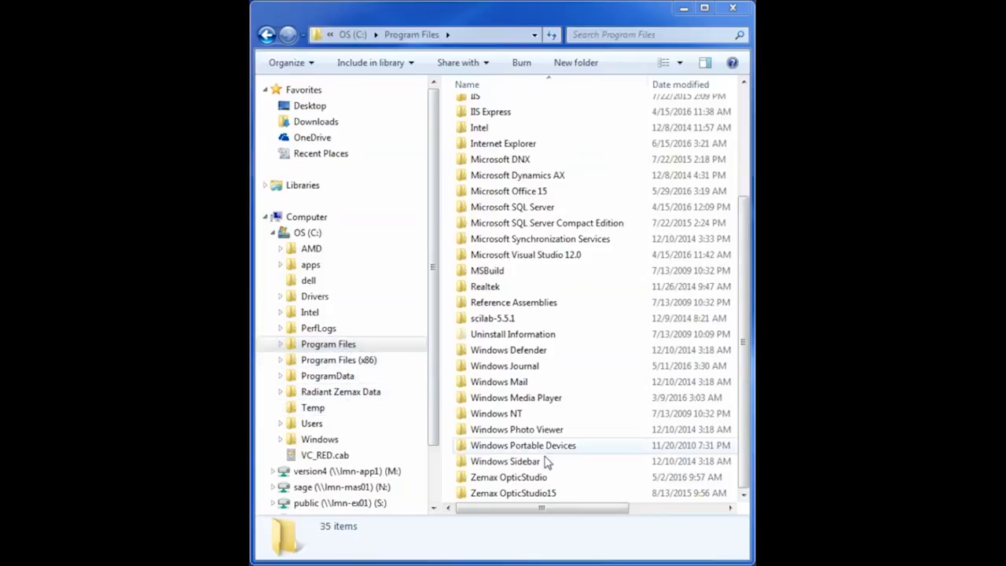
# Open the SurfaceScatter folder inside the DLL folder of the Zemax OpticStudio installation.
pyautogui.doubleClick(545, 482)
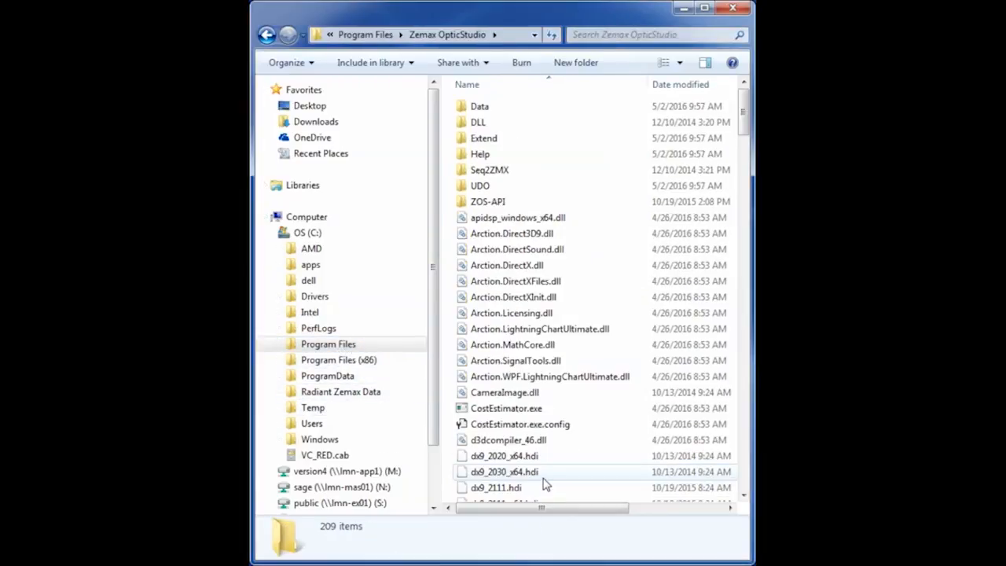
pyautogui.doubleClick(486, 123)
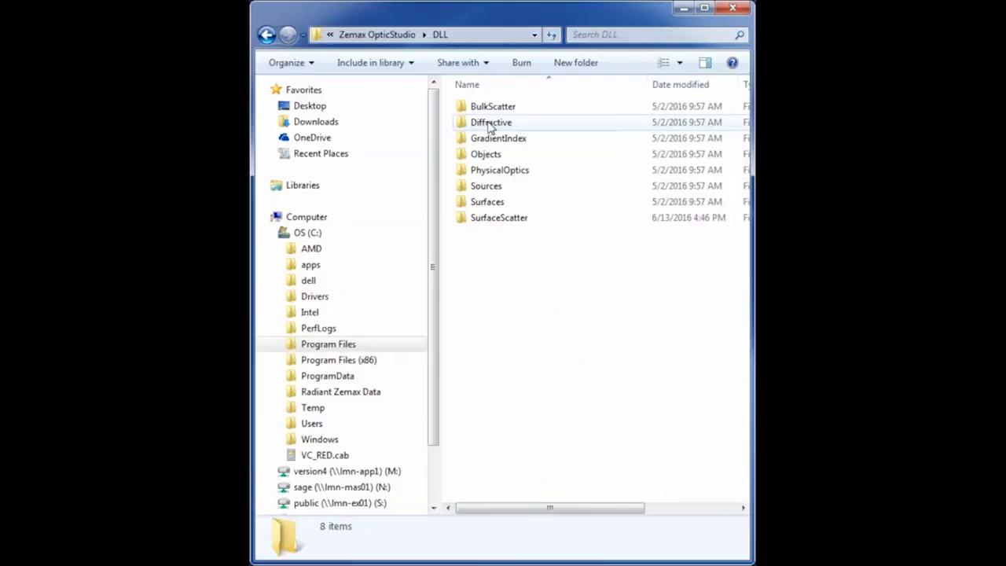
pyautogui.doubleClick(507, 224)
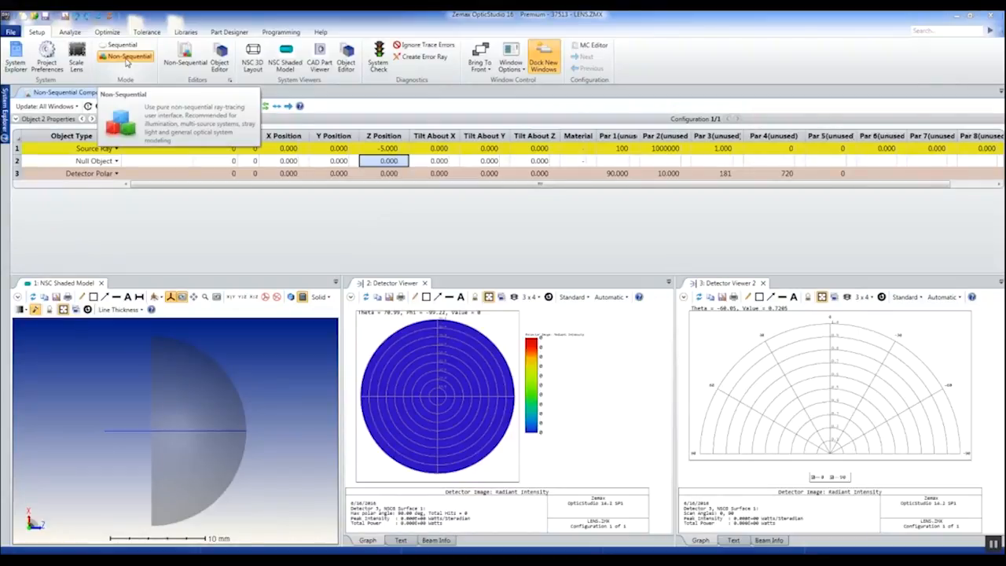
# Switch to OpticStudio and, in non-sequential mode, set the type of object 2 to Cylinder Volume.
pyautogui.click(127, 62)
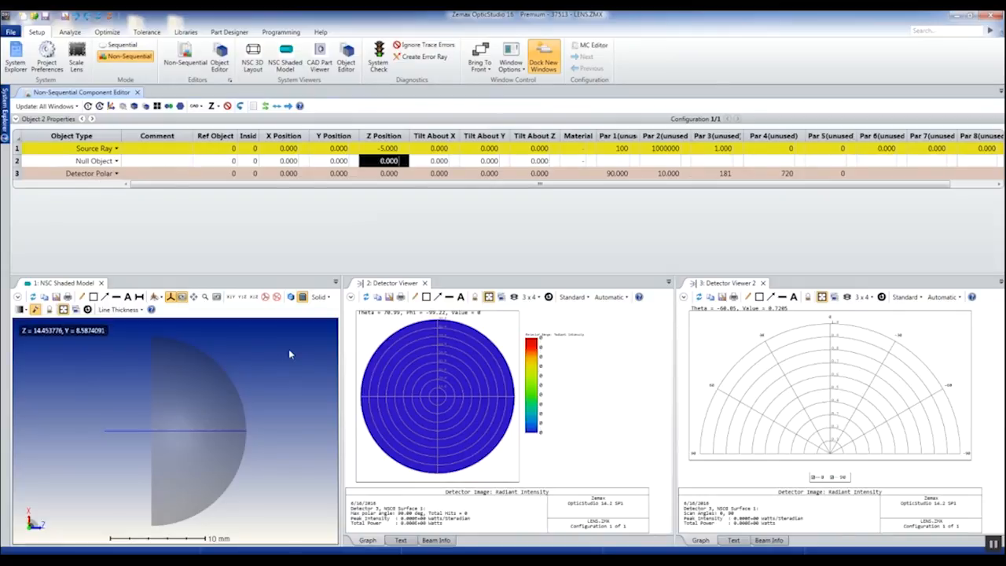
pyautogui.click(102, 160)
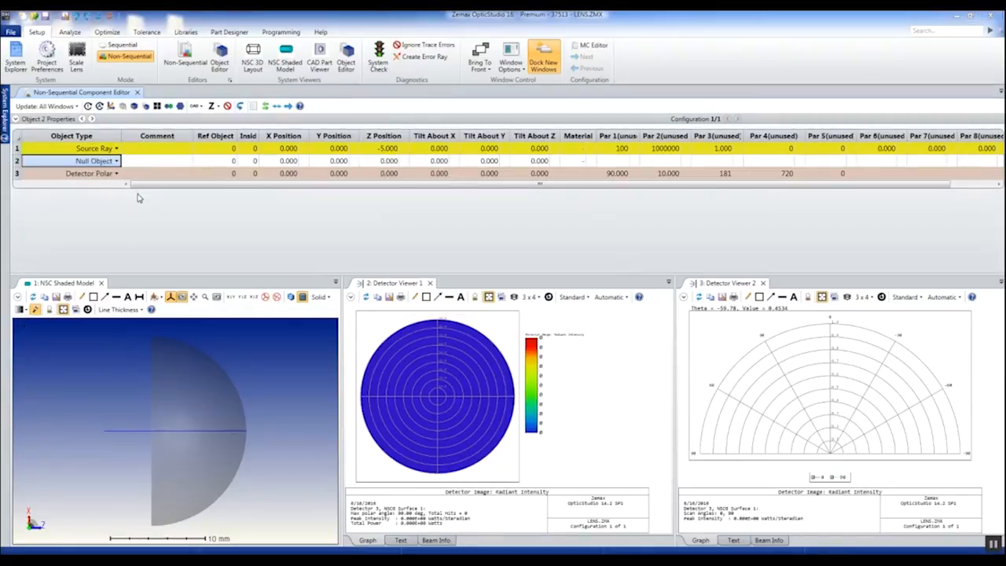
pyautogui.click(44, 118)
pyautogui.click(180, 162)
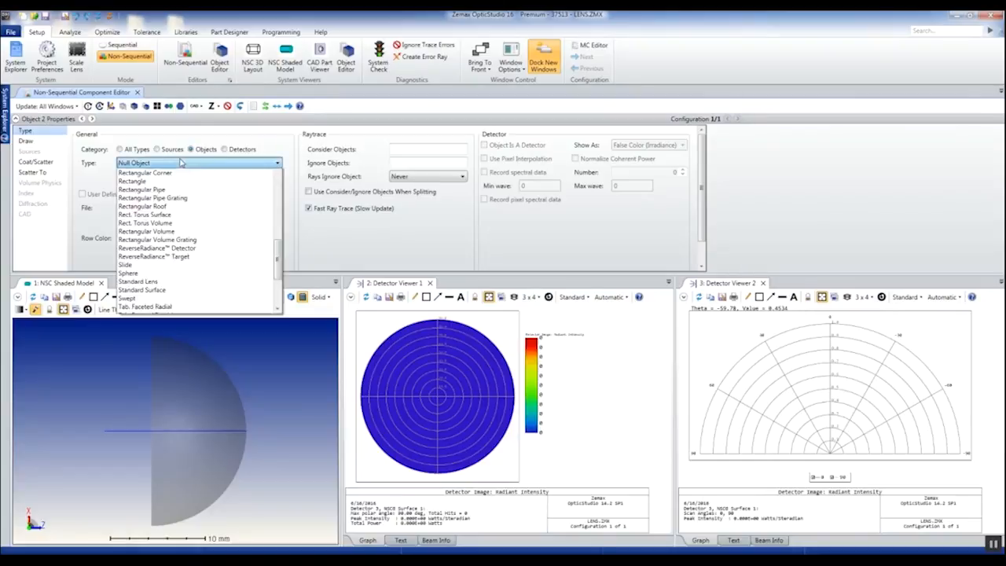
pyautogui.moveTo(278, 295); pyautogui.dragTo(279, 233)
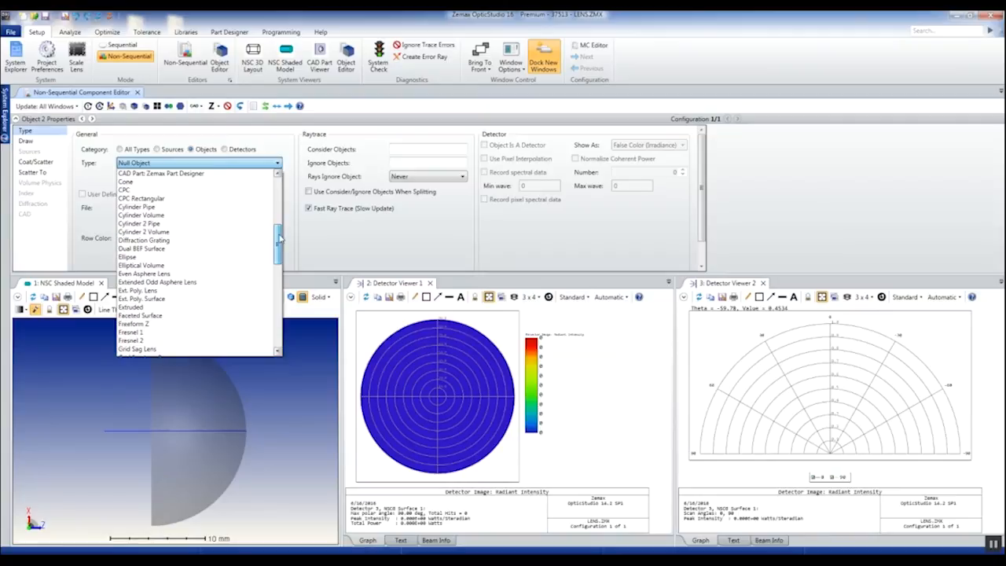
pyautogui.click(186, 217)
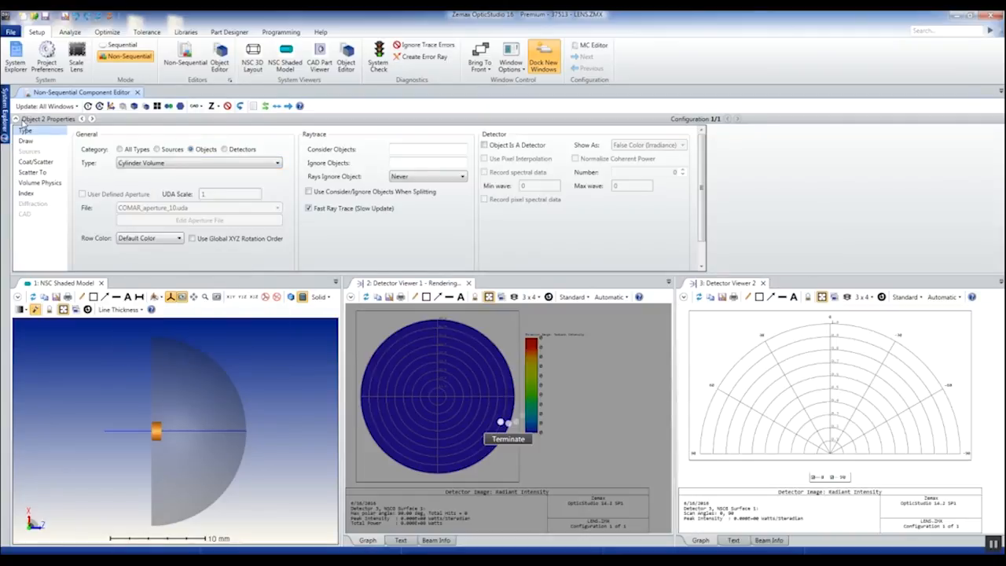
pyautogui.click(24, 120)
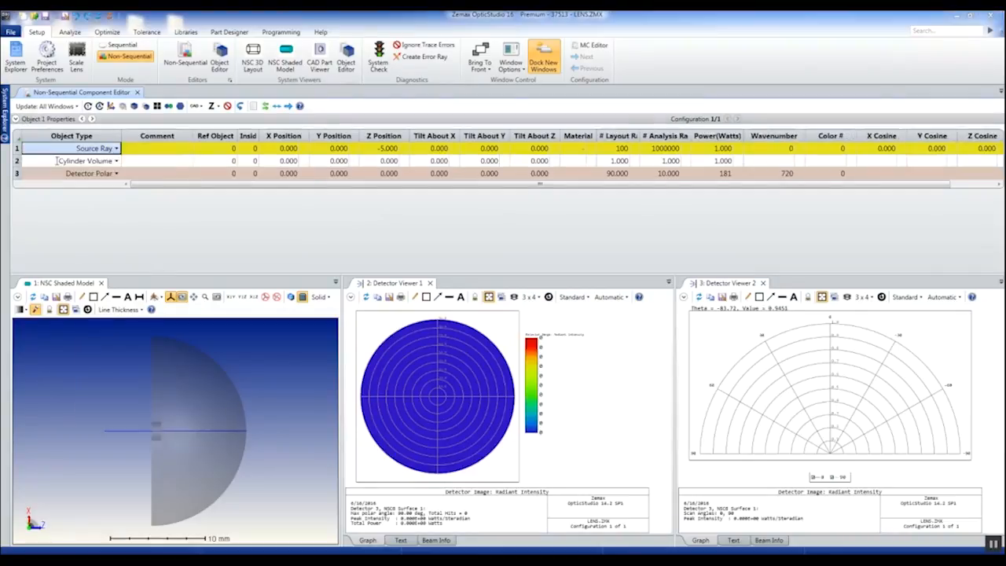
# Show the Cylinder Volume on its own in a separate object view and place that view clear of the component editor.
pyautogui.click(57, 161)
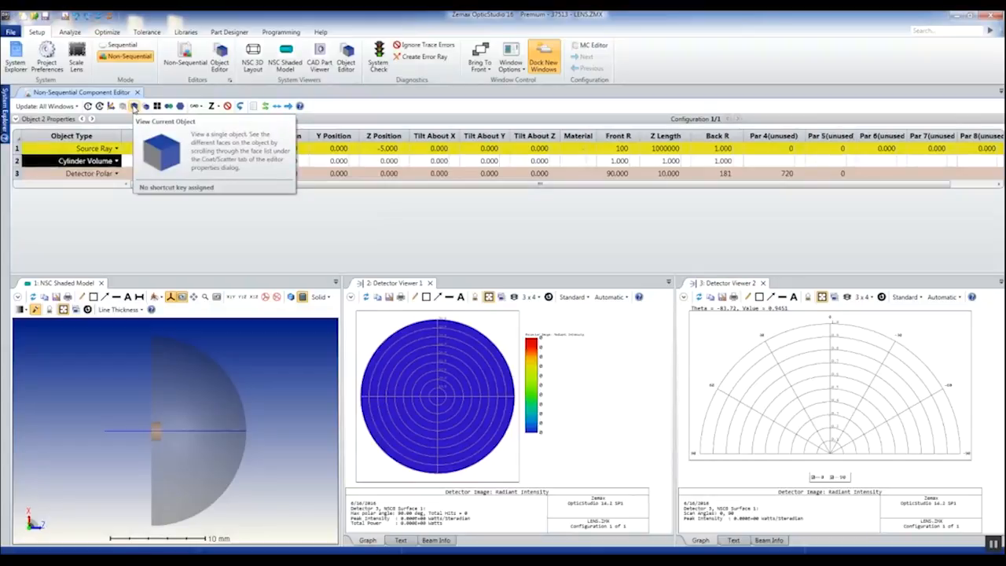
pyautogui.click(134, 108)
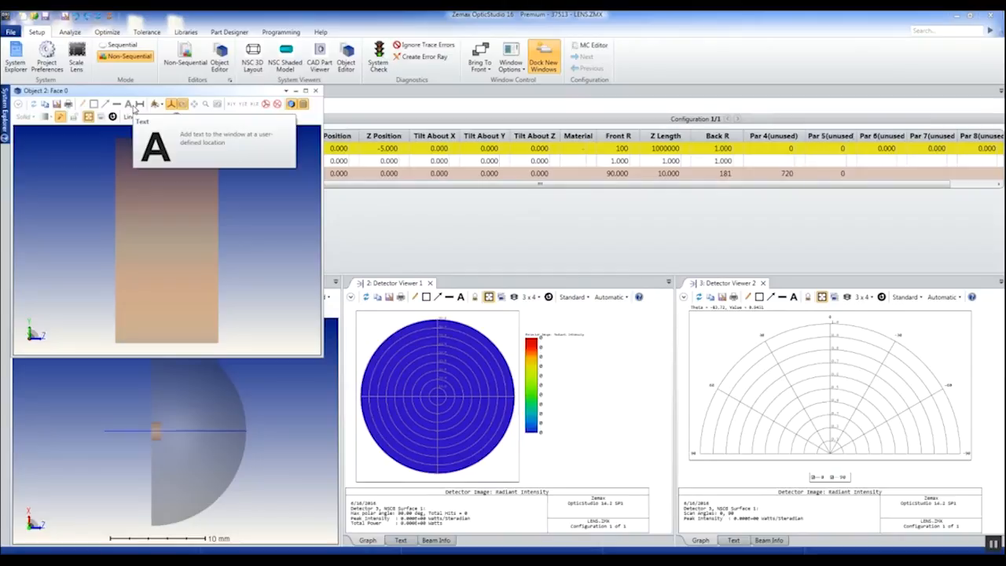
pyautogui.moveTo(186, 95)
pyautogui.mouseDown()
pyautogui.moveTo(482, 130)
pyautogui.moveTo(526, 219)
pyautogui.mouseUp()
# Select face 1, Front Face, in the Cylinder Volume's coating and scatter properties, checking the highlighted faces in the object view.
pyautogui.click(24, 120)
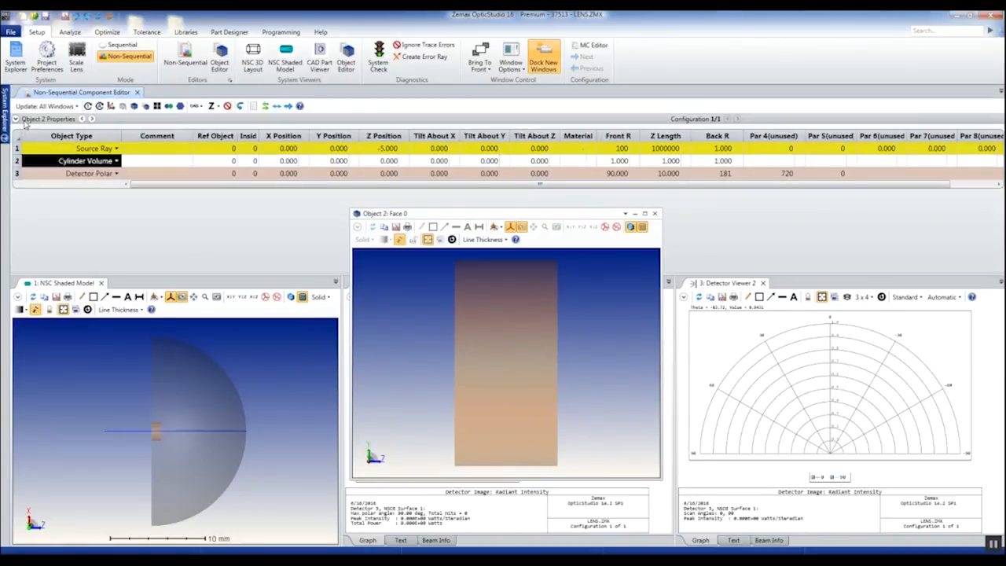
pyautogui.click(24, 120)
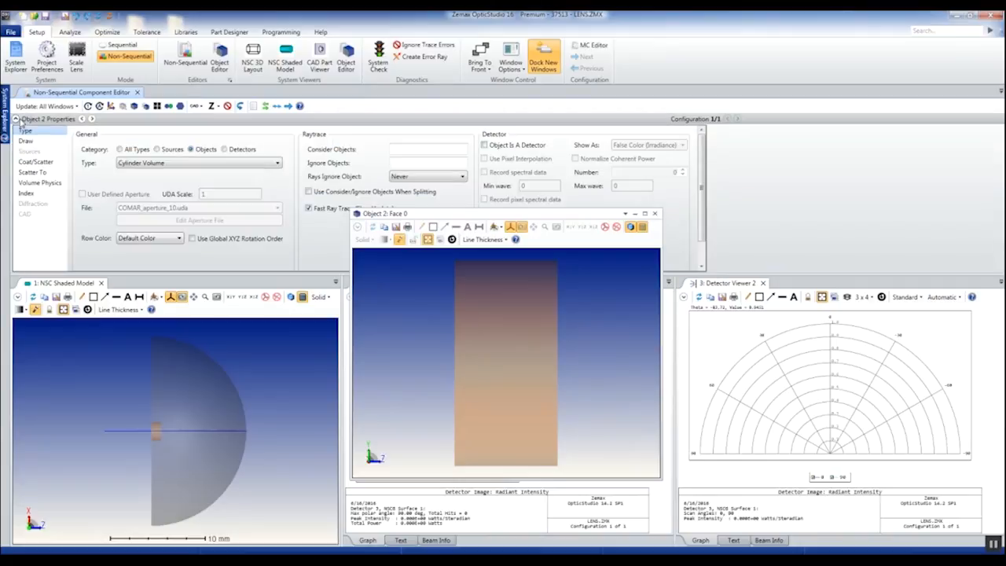
pyautogui.click(36, 161)
pyautogui.moveTo(442, 220); pyautogui.dragTo(624, 287)
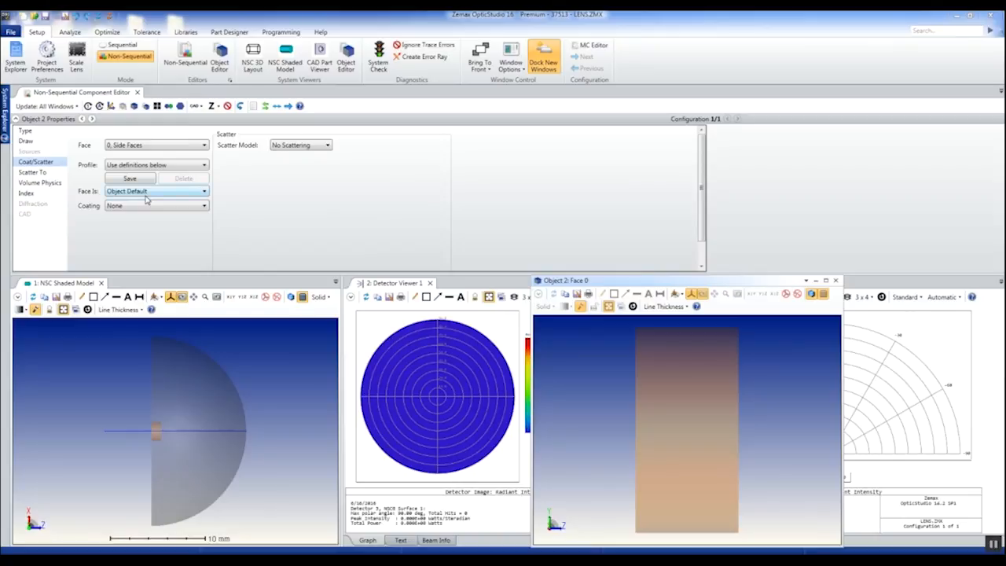
pyautogui.moveTo(620, 361); pyautogui.dragTo(648, 366)
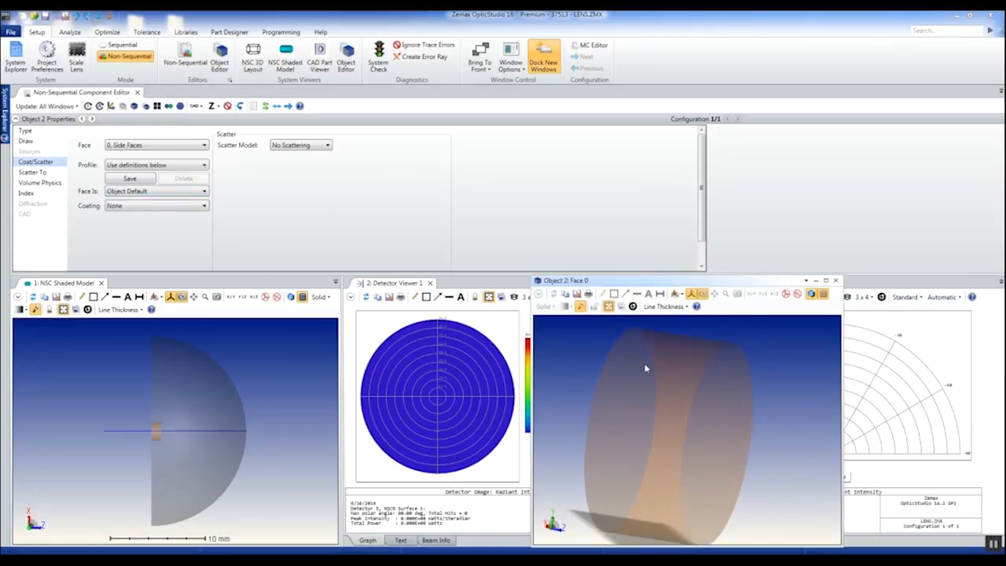
pyautogui.click(149, 150)
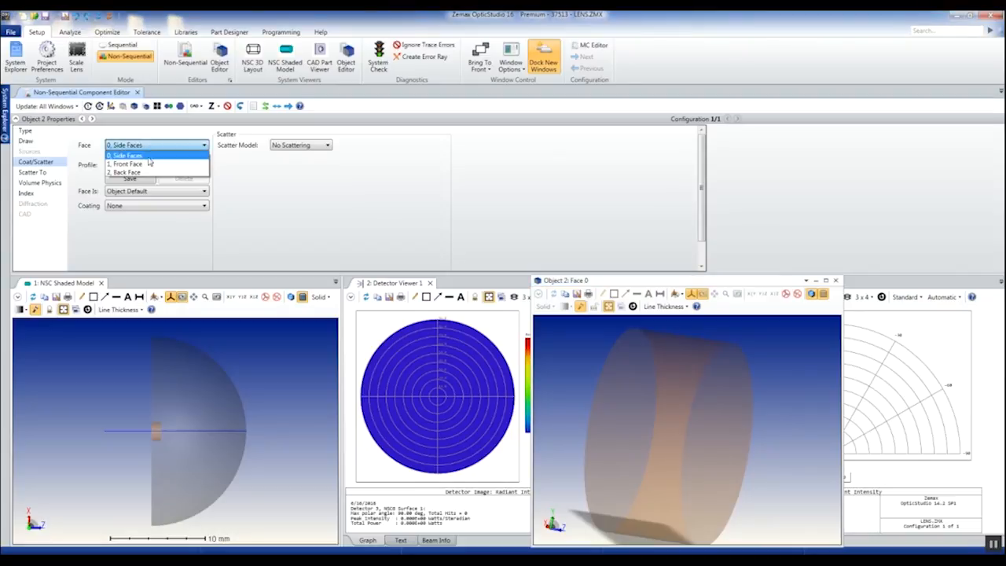
pyautogui.click(148, 163)
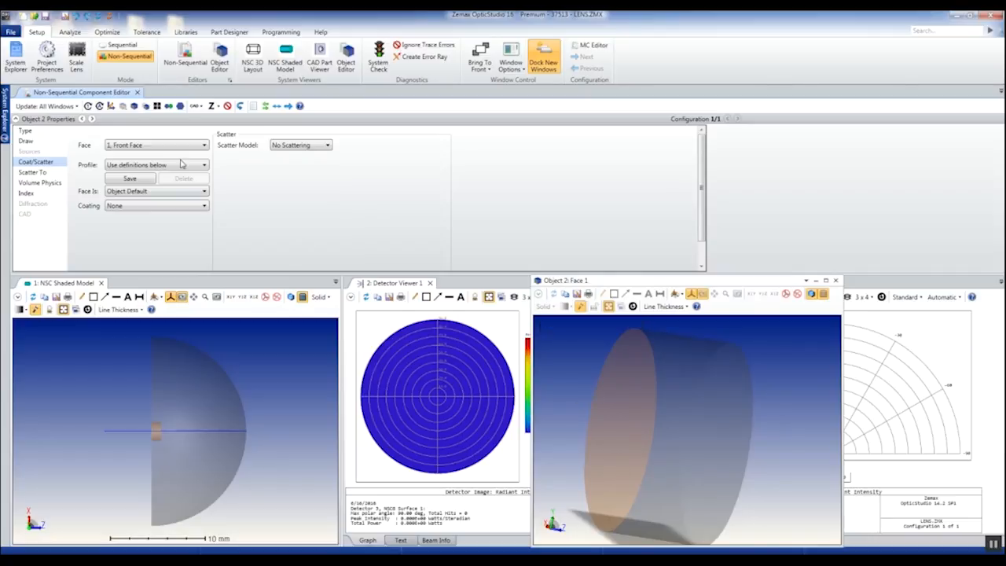
pyautogui.scroll(1, 179, 152)
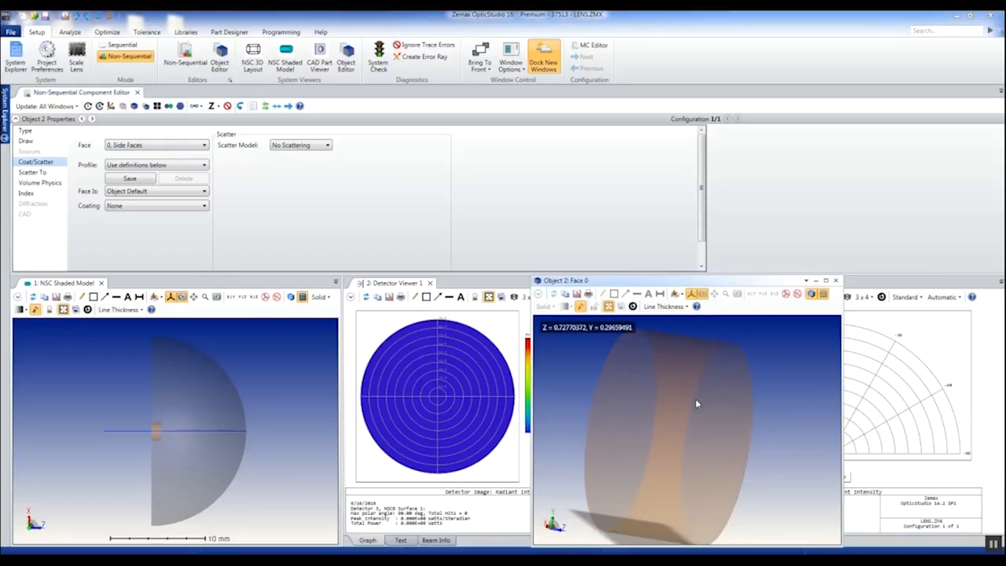
pyautogui.scroll(-1, 632, 414)
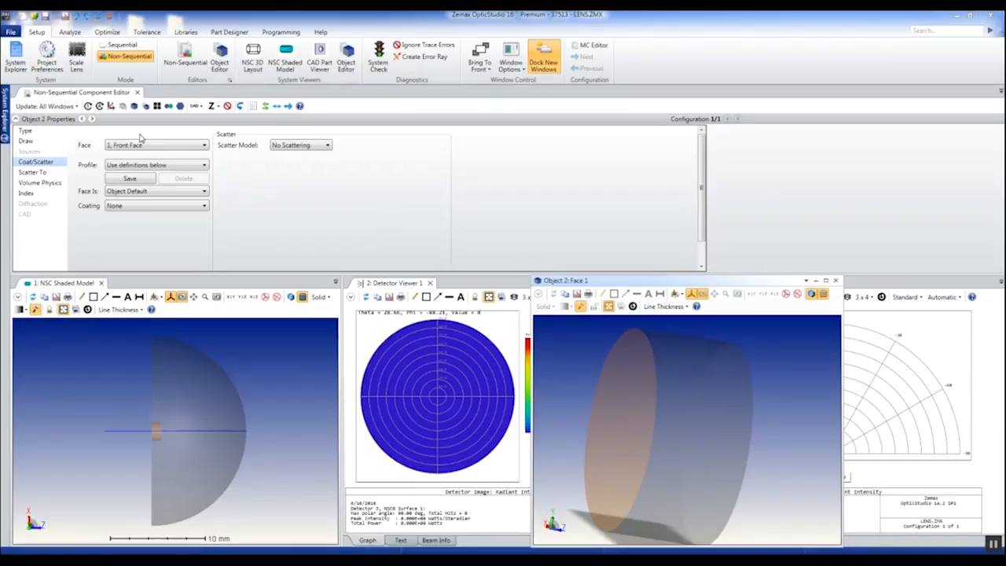
# Set the front face's scatter model to User Defined with LumLSD_b3.dll as the DLL.
pyautogui.click(297, 146)
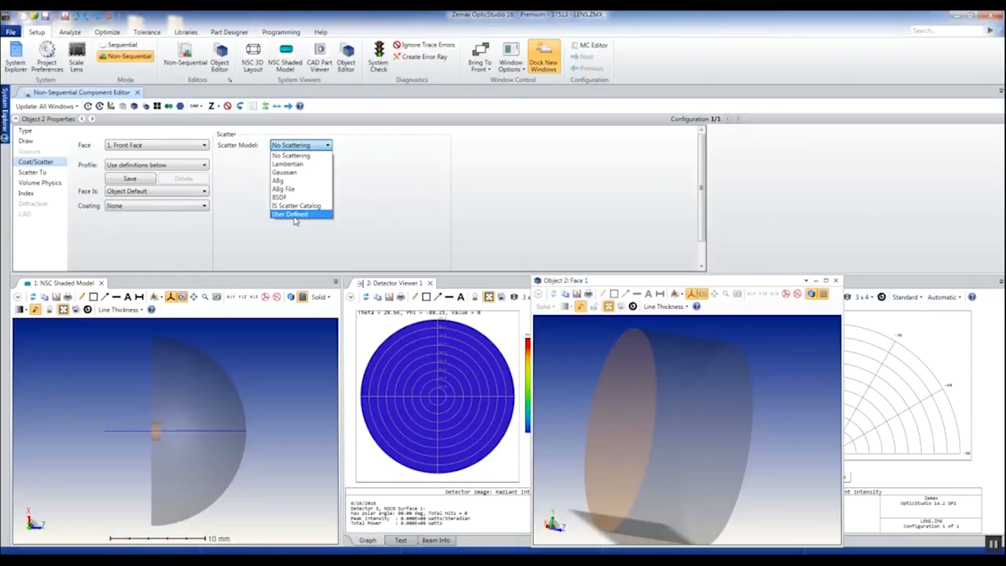
pyautogui.click(295, 217)
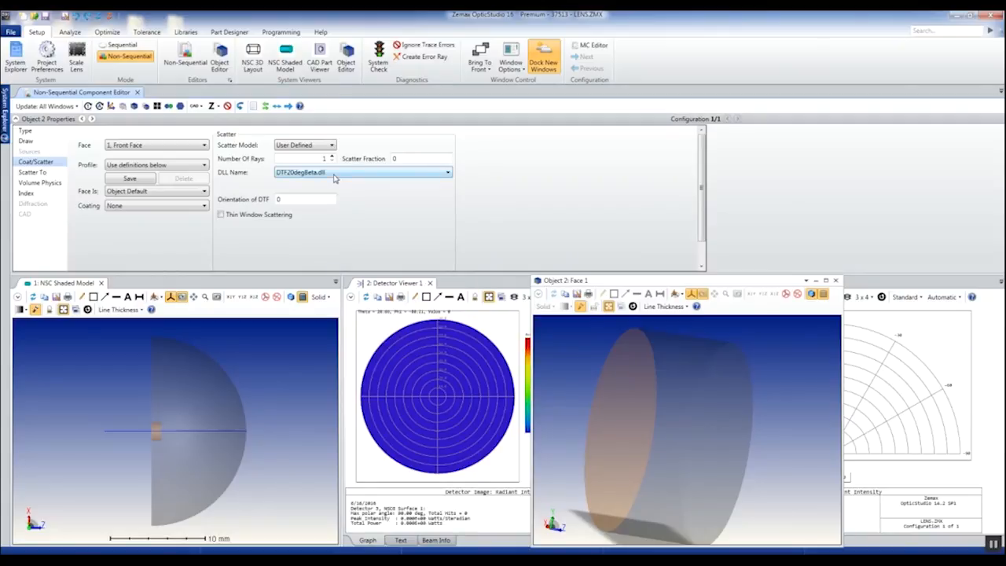
pyautogui.click(334, 178)
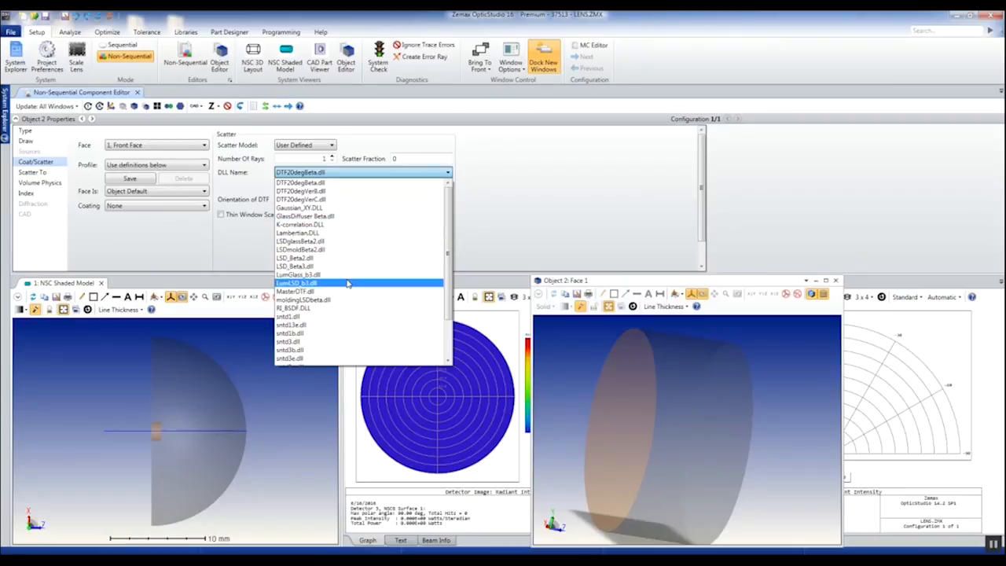
pyautogui.click(349, 284)
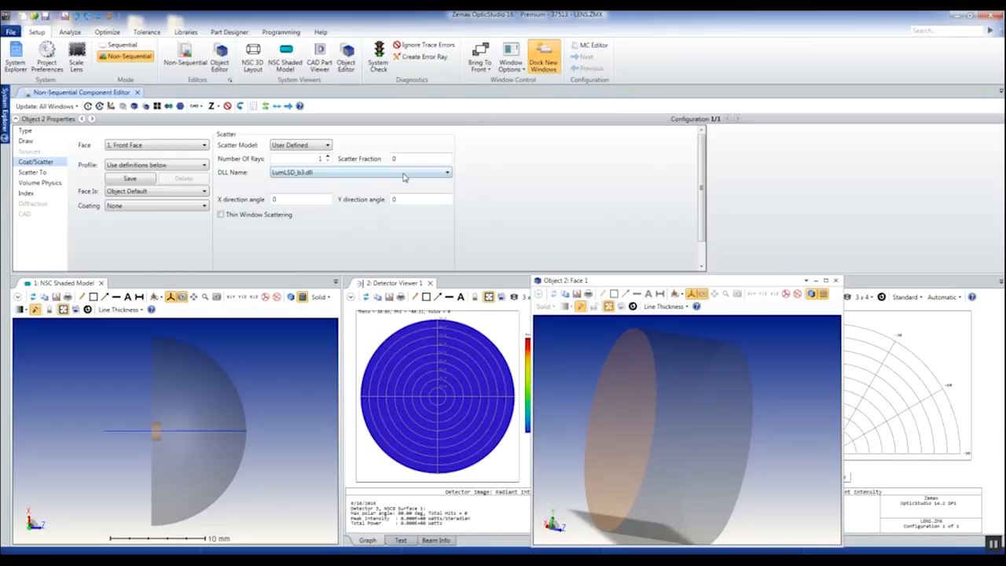
# Set the front face's scatter fraction to 1 and both the X and Y direction angles to 30, and collapse the object properties.
pyautogui.moveTo(412, 160); pyautogui.dragTo(379, 159)
pyautogui.write('1')
pyautogui.click(327, 198)
pyautogui.write('30')
pyautogui.press('Tab')
pyautogui.write('30.0')
pyautogui.press('BackSpace')
pyautogui.press('BackSpace')
pyautogui.click(993, 544)
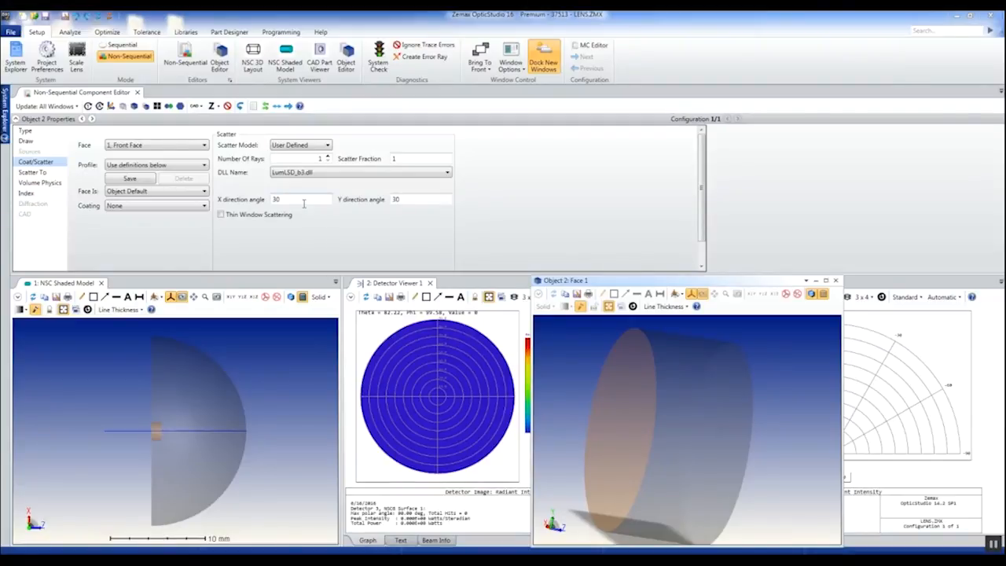
pyautogui.press('Tab')
pyautogui.click(15, 119)
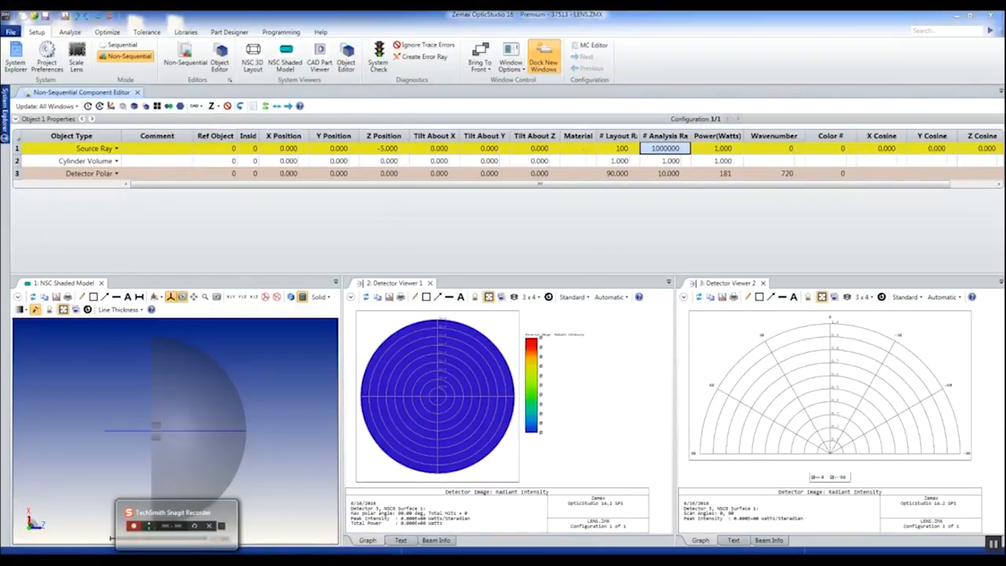
# Set the Cylinder Volume's Z length to 0.1.
pyautogui.click(668, 160)
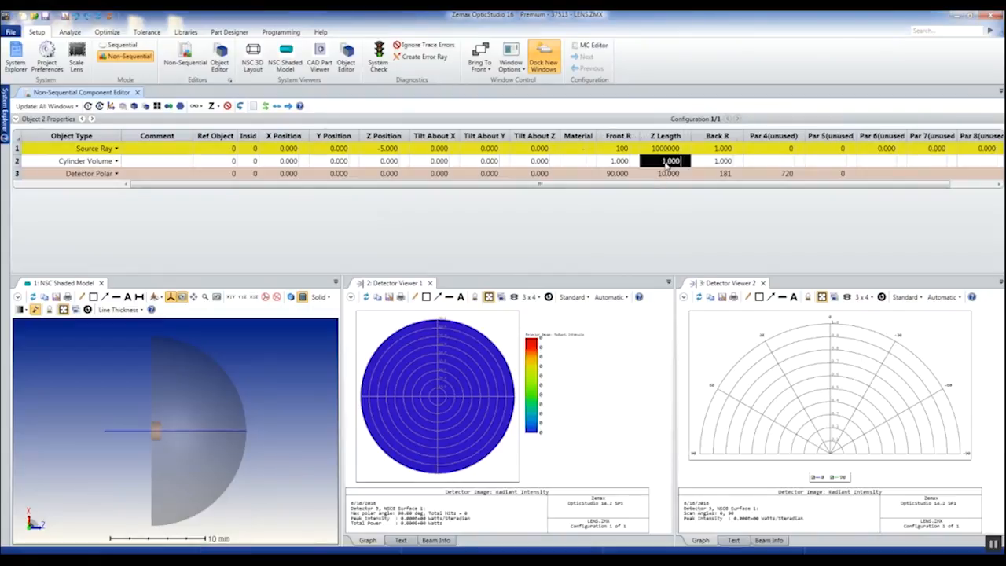
pyautogui.write('0.1')
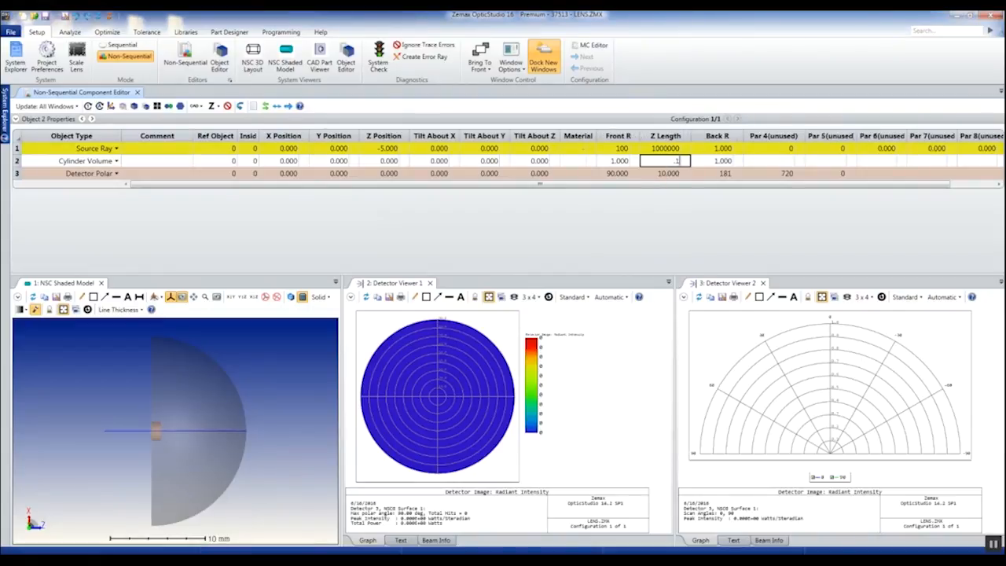
pyautogui.click(668, 173)
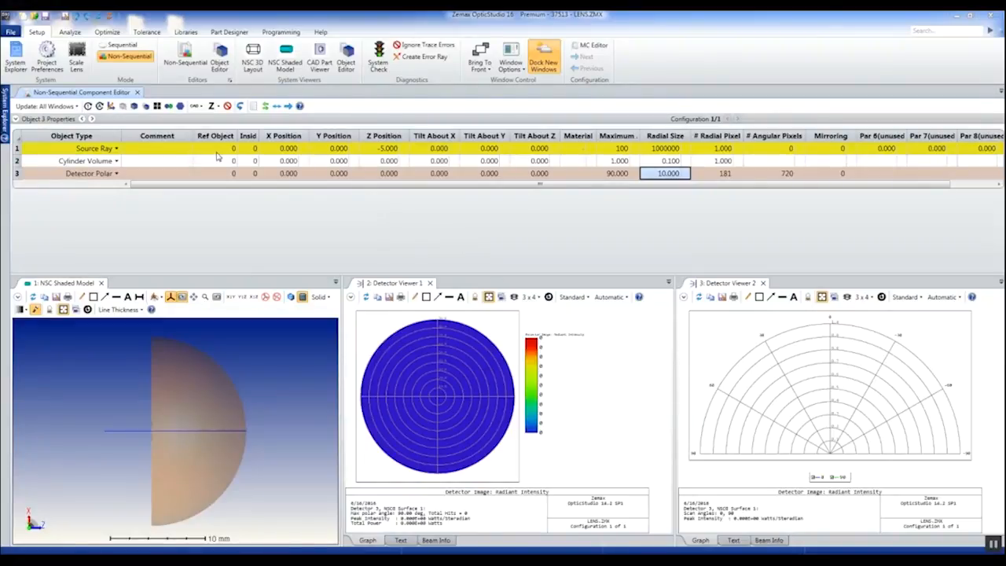
# Assign PMMA as the Cylinder Volume's material, adding the MISC glass catalog to the system.
pyautogui.click(77, 160)
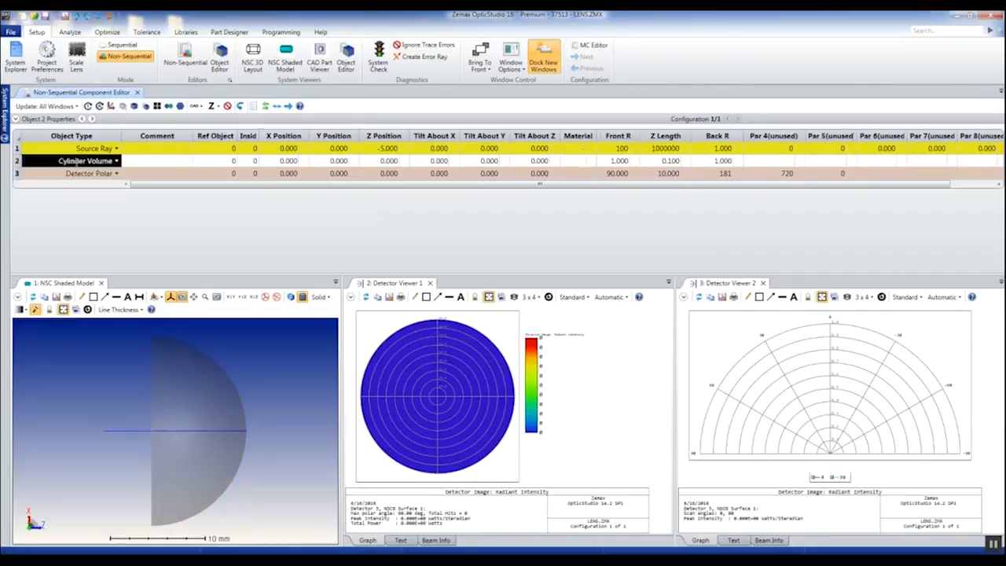
pyautogui.click(578, 162)
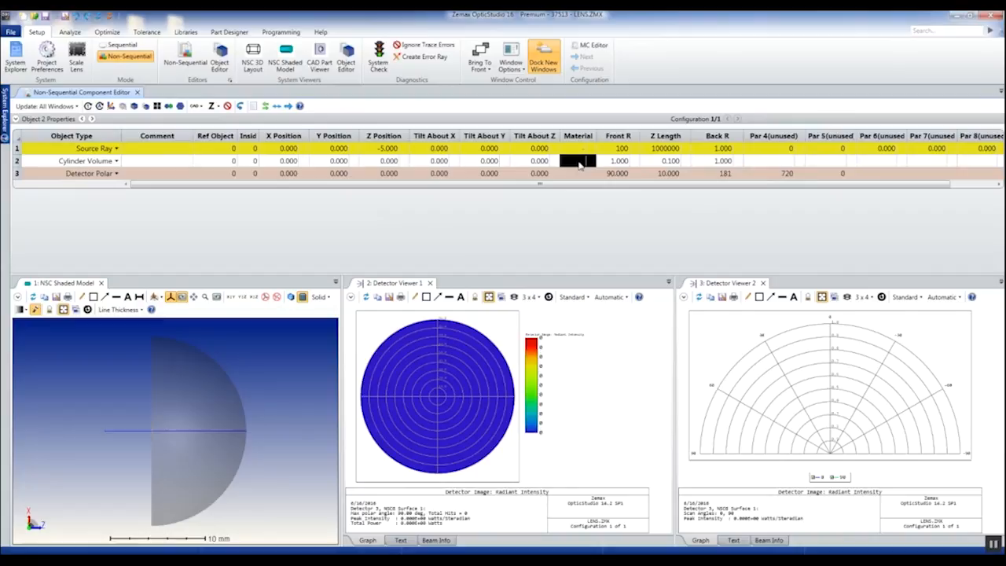
pyautogui.write('pmma')
pyautogui.press('Return')
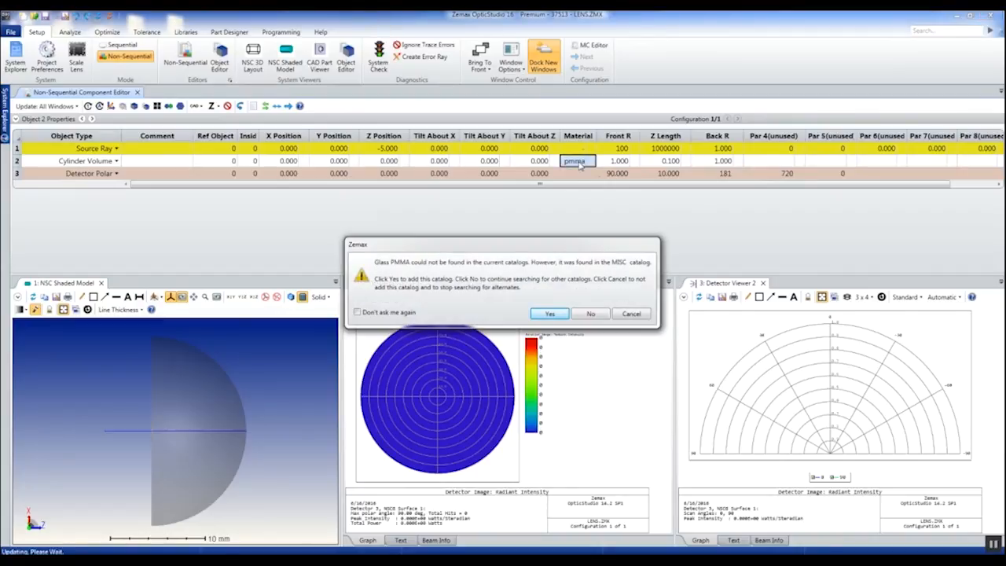
pyautogui.click(566, 314)
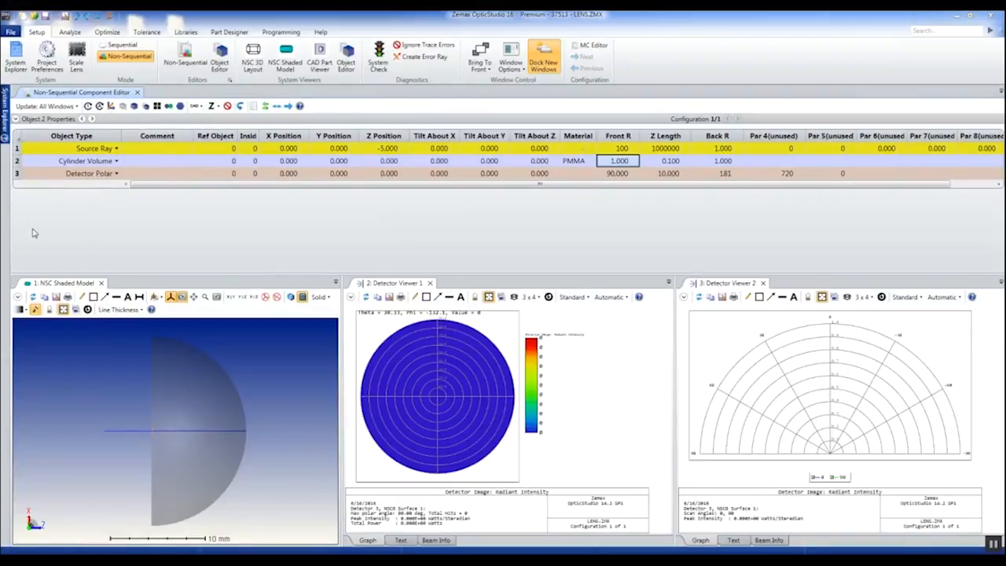
# Enable Scatter NSC Rays in the NSC Shaded Model's settings.
pyautogui.click(18, 298)
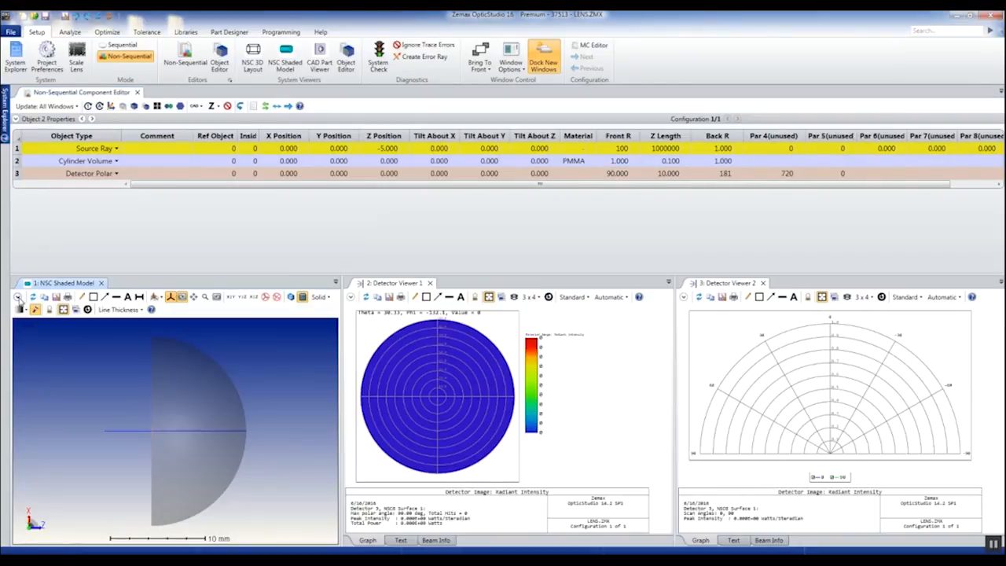
pyautogui.click(17, 298)
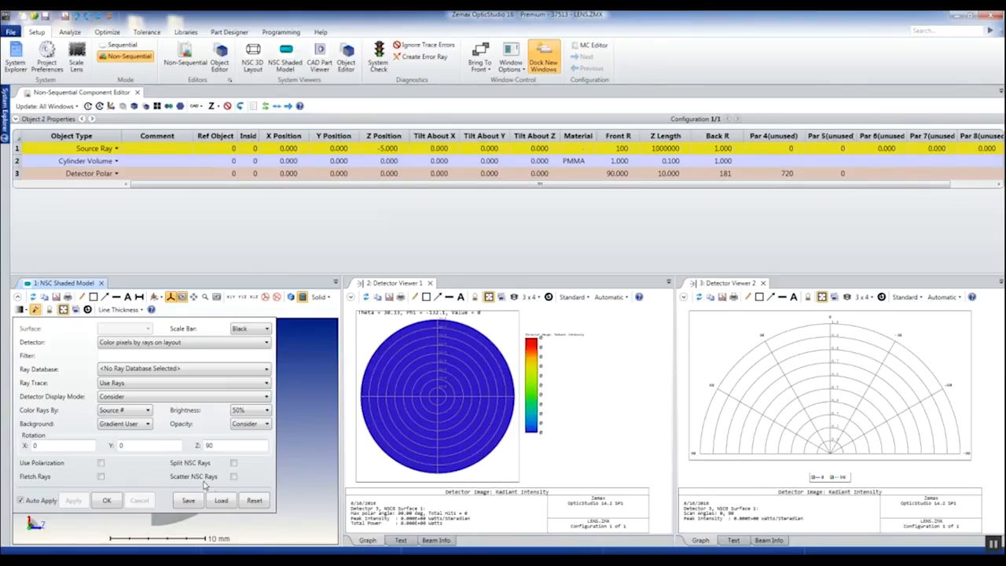
pyautogui.click(234, 478)
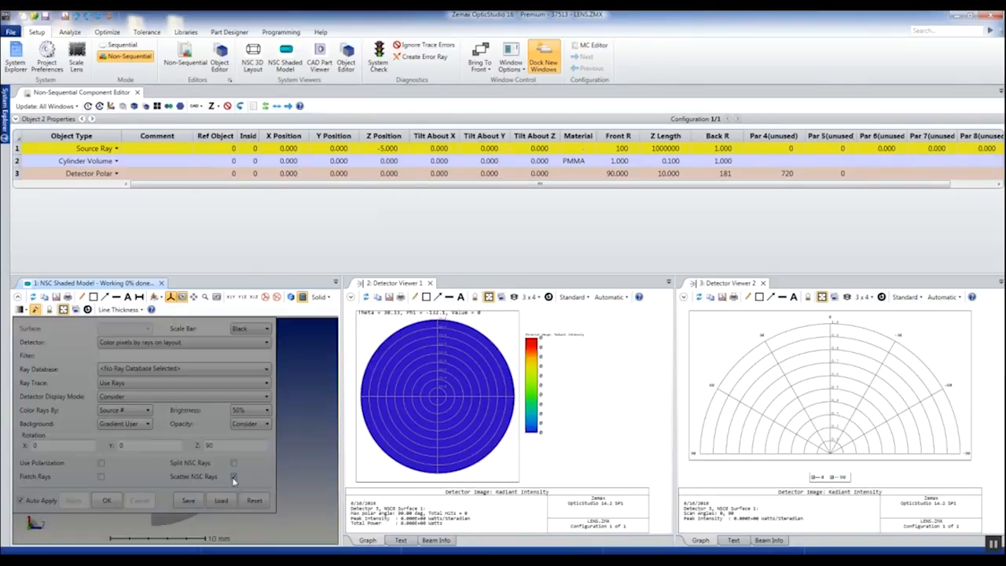
# Confirm the NSC Shaded Model's settings.
pyautogui.click(115, 505)
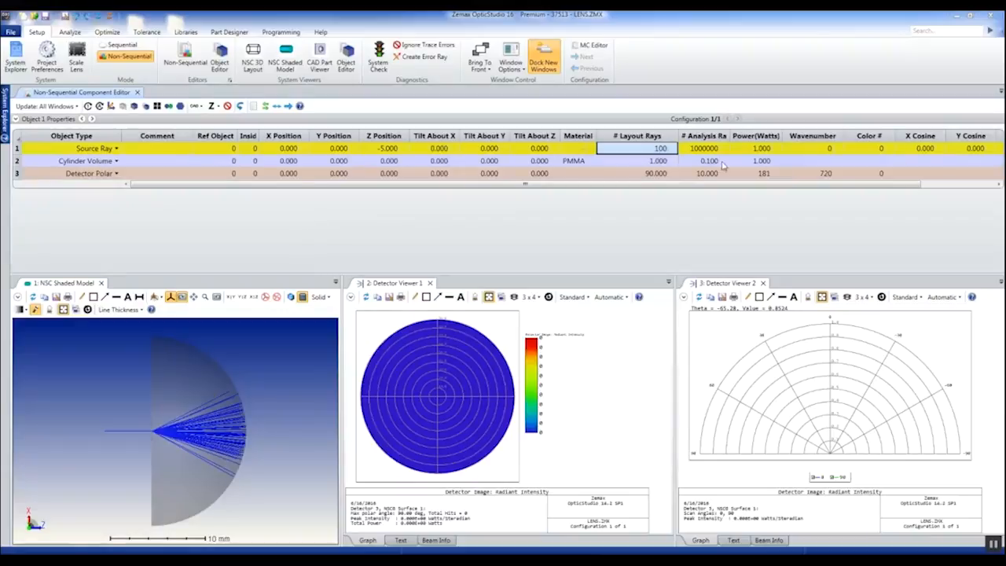
# Set the Source Ray's number of layout rays to 0 and back to 100.
pyautogui.doubleClick(651, 149)
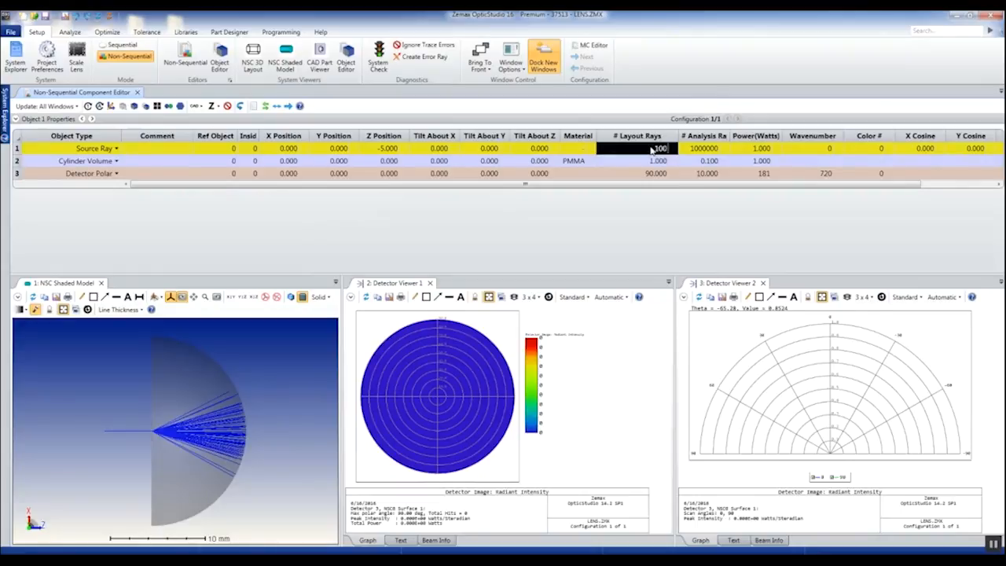
pyautogui.write('0')
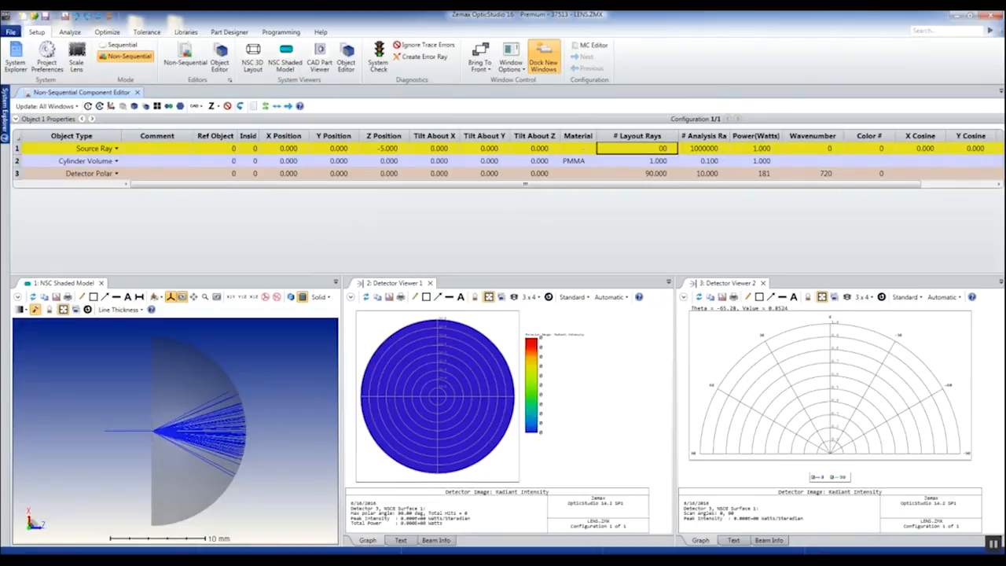
pyautogui.press('Return')
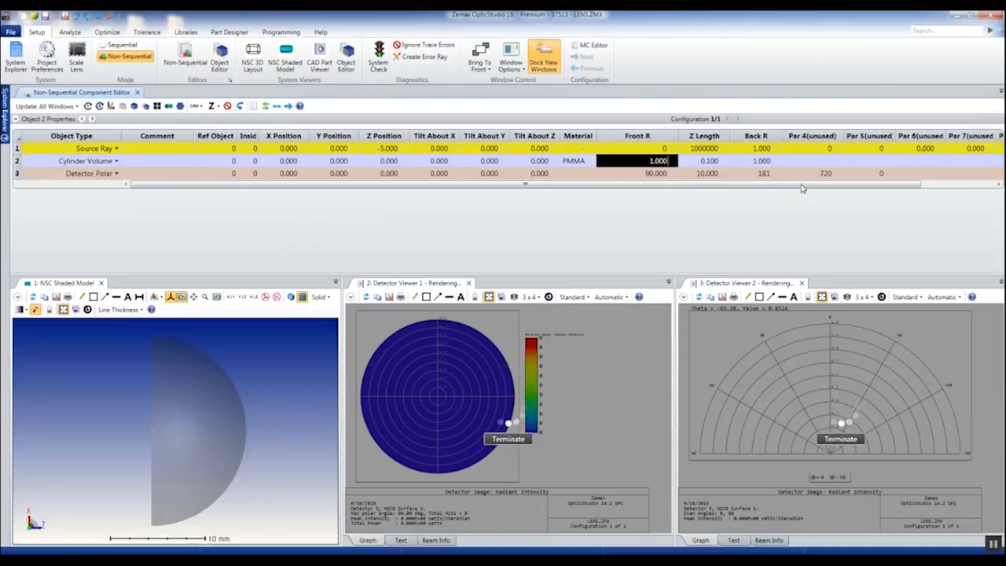
pyautogui.click(655, 149)
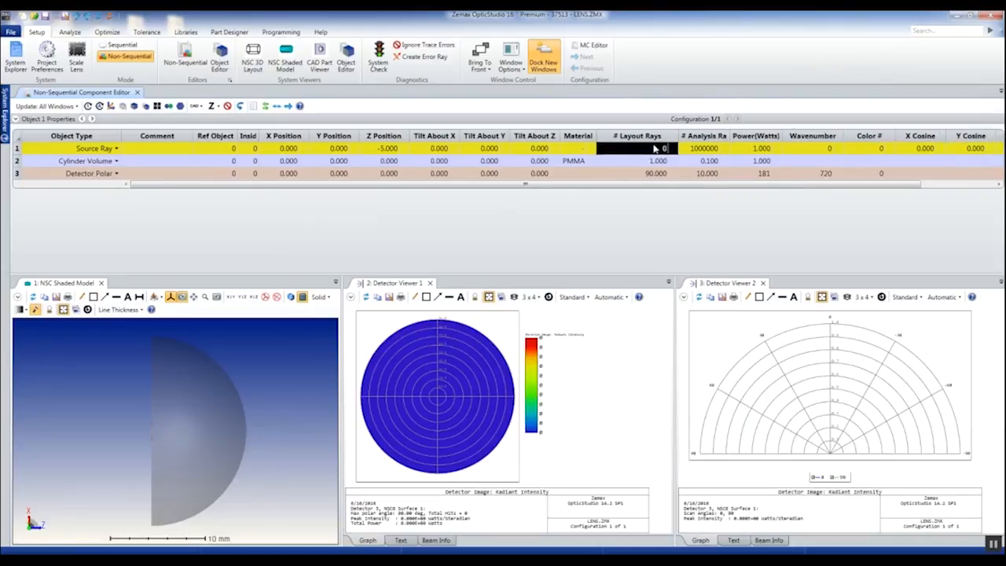
pyautogui.write('100')
pyautogui.press('Return')
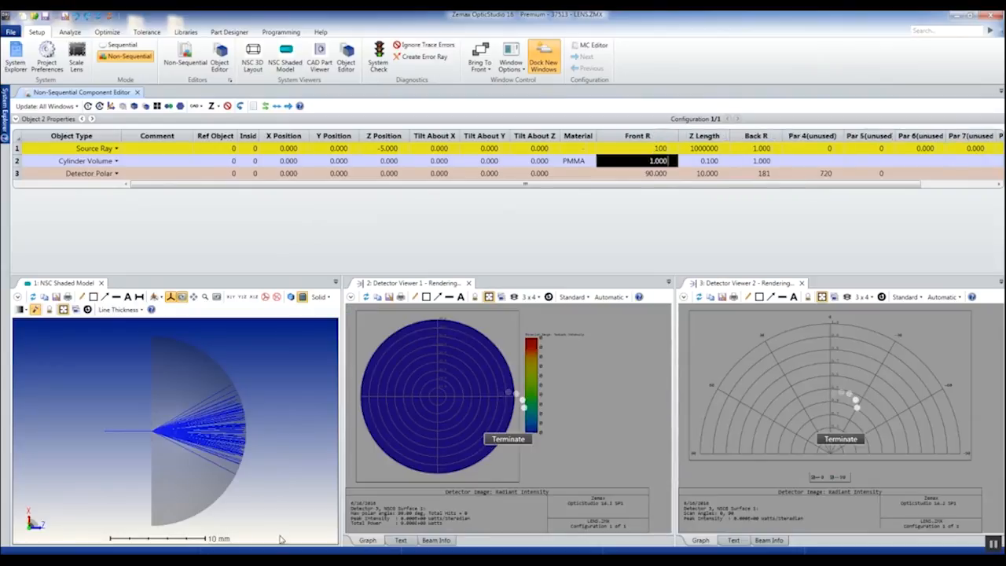
# Clear all detectors, run the ray trace with NSC ray scattering, and close the Ray Trace Control.
pyautogui.hotkey('alt', 'f')
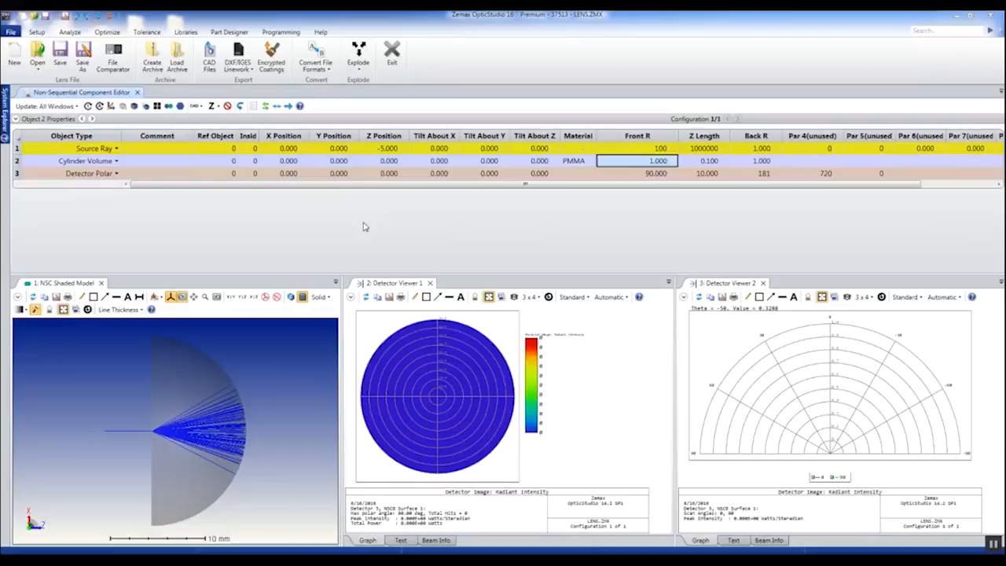
pyautogui.click(77, 33)
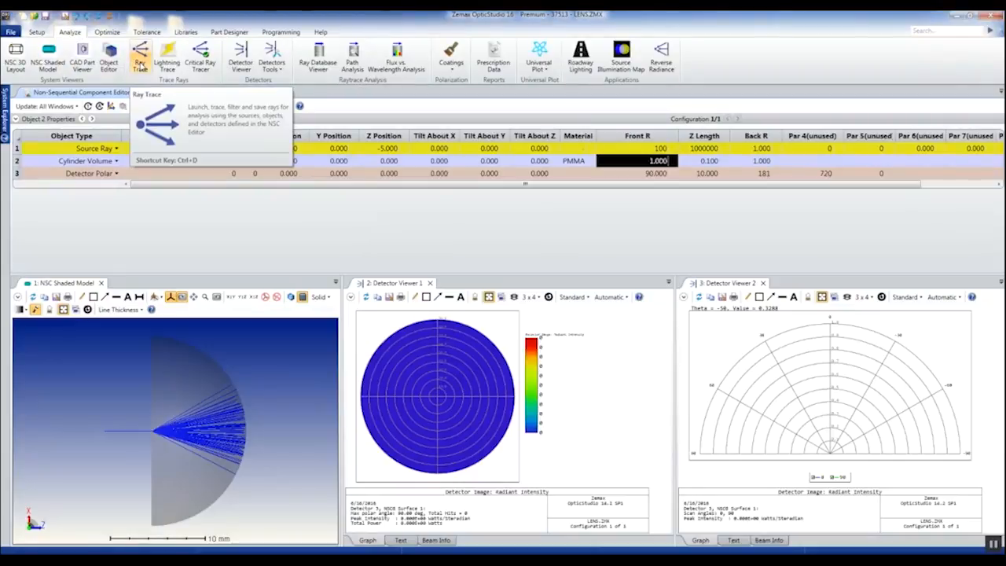
pyautogui.click(140, 64)
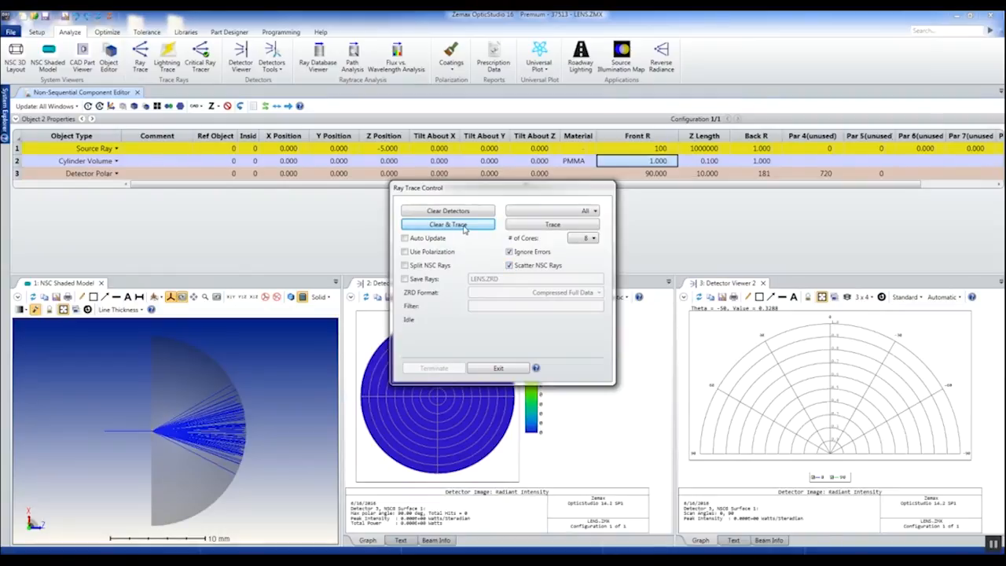
pyautogui.click(464, 226)
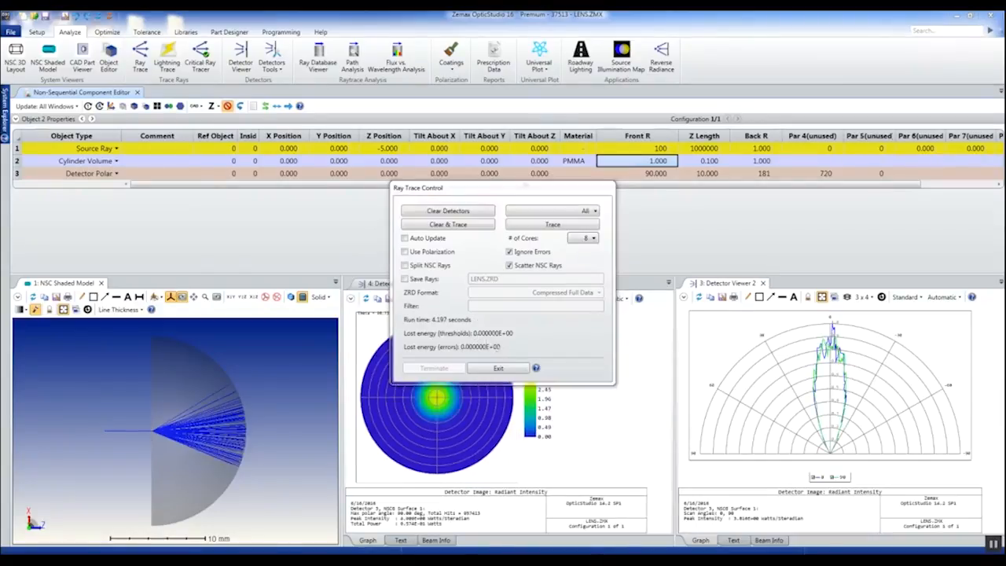
pyautogui.click(511, 368)
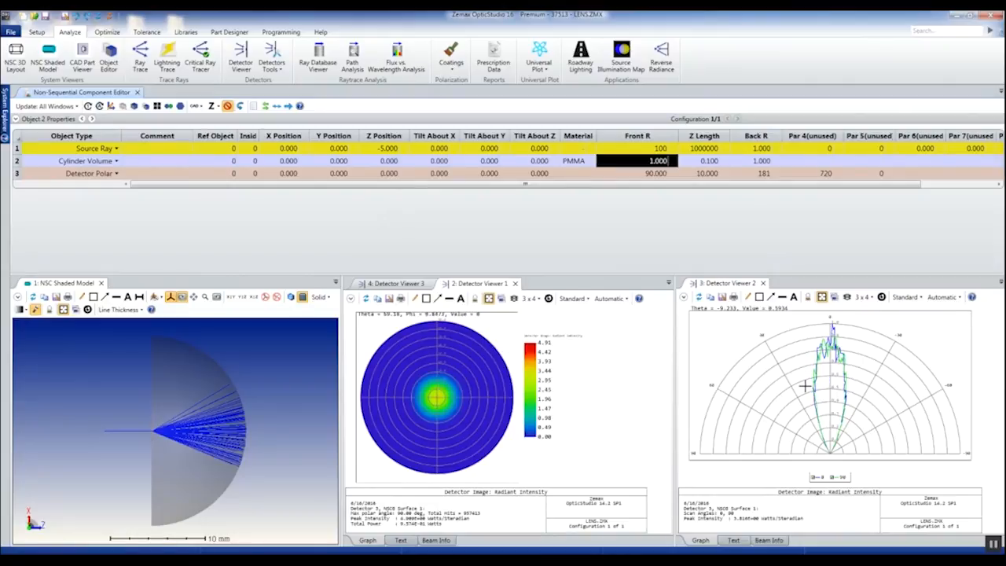
pyautogui.click(375, 287)
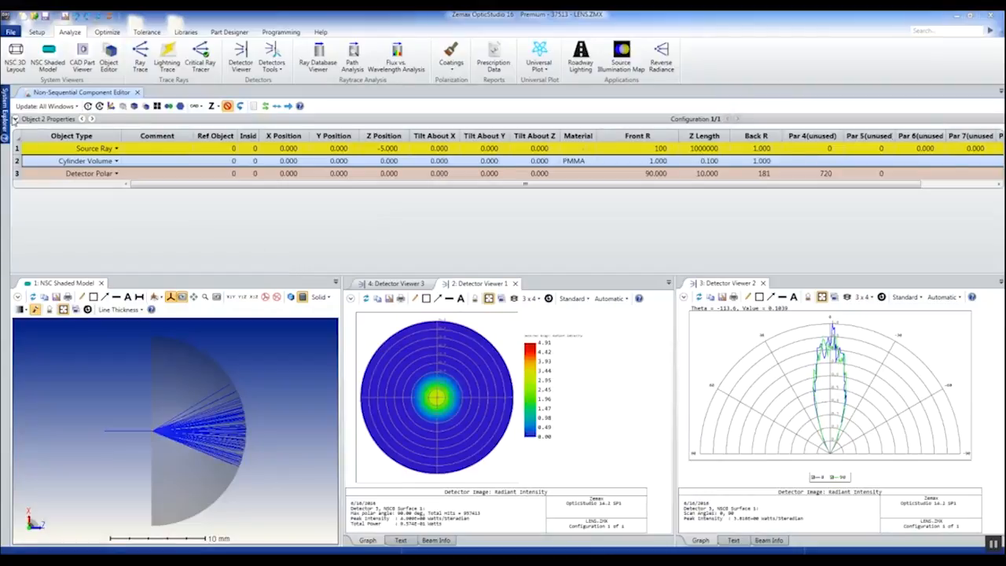
# Set the Cylinder Volume front face's X direction angle to 50 and its Y direction angle to 3.
pyautogui.click(16, 119)
pyautogui.click(36, 161)
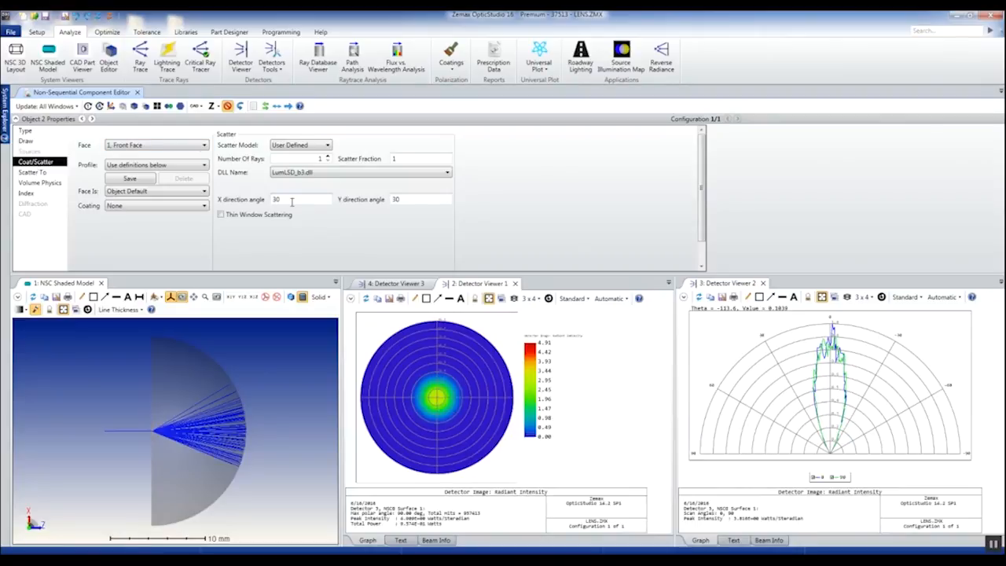
pyautogui.moveTo(291, 202); pyautogui.dragTo(262, 206)
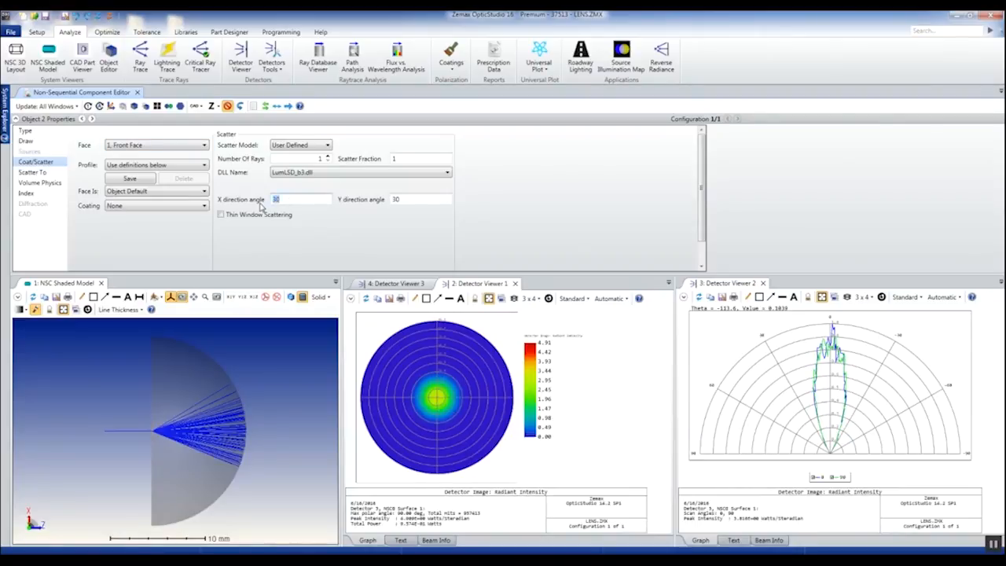
pyautogui.write('50')
pyautogui.moveTo(418, 201); pyautogui.dragTo(386, 203)
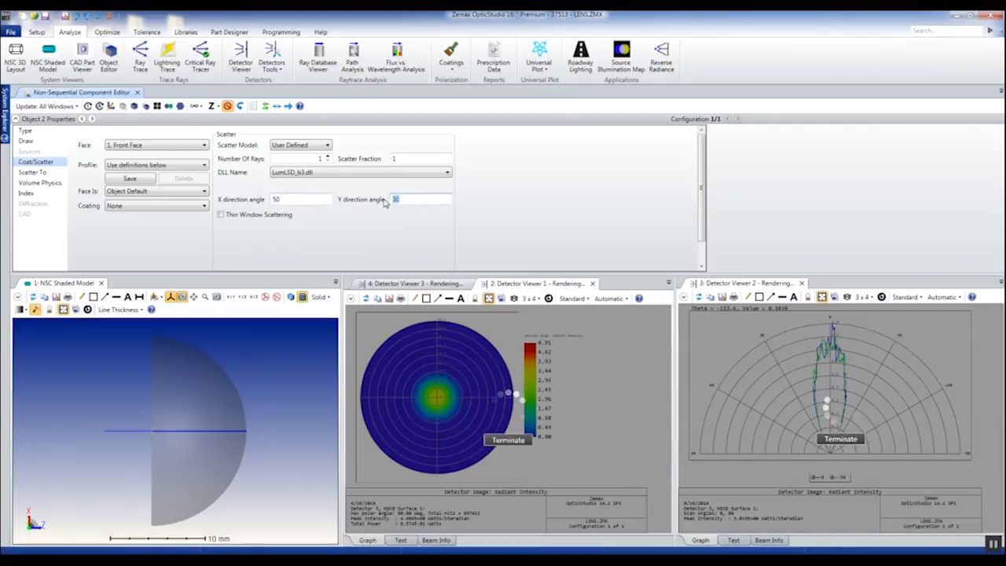
pyautogui.write('3')
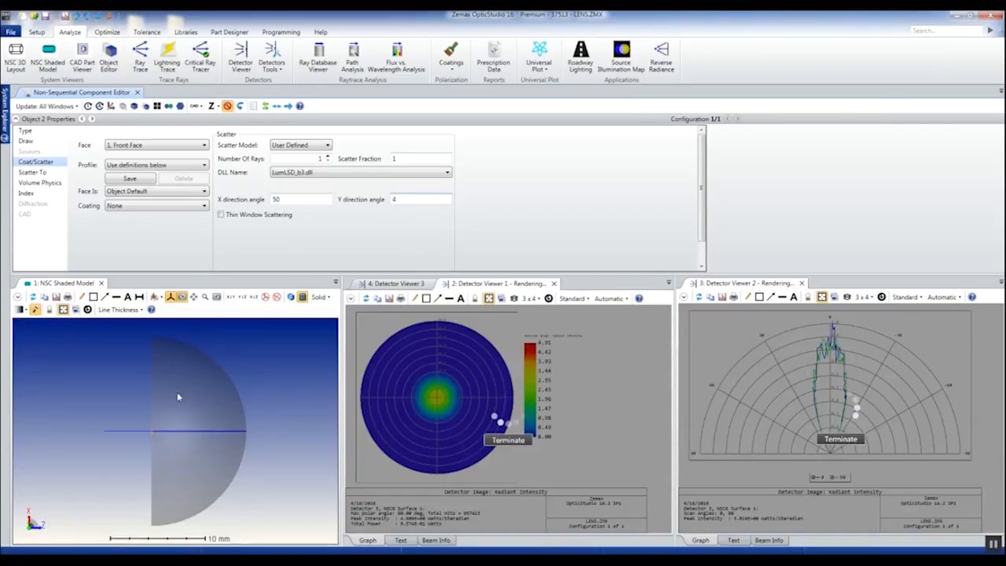
pyautogui.moveTo(169, 450); pyautogui.dragTo(181, 451)
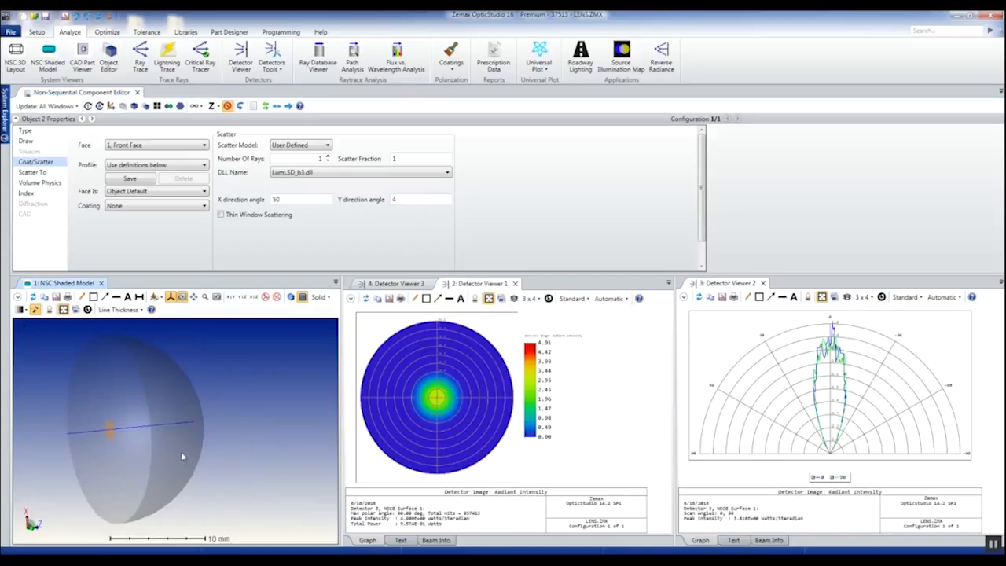
pyautogui.doubleClick(408, 202)
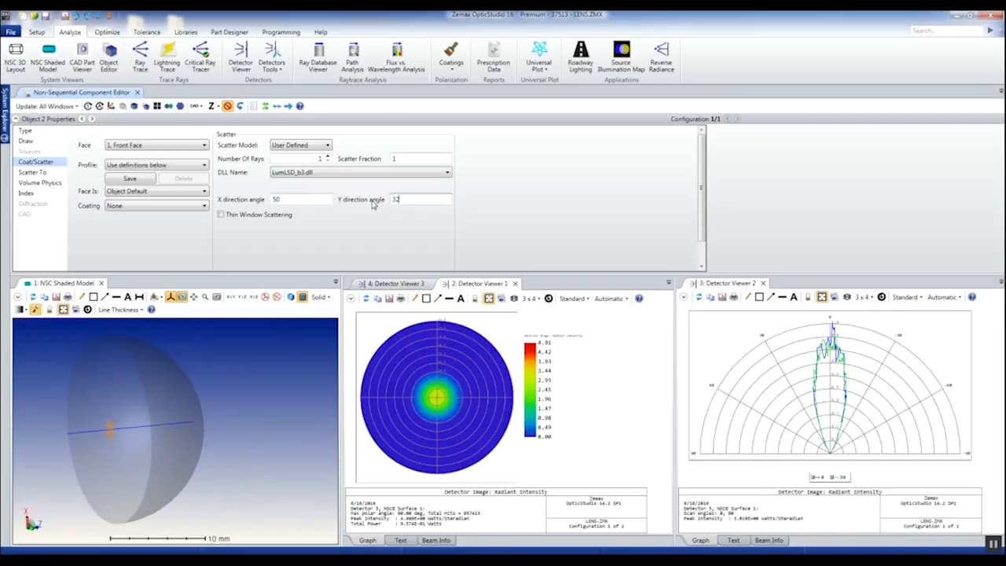
pyautogui.write('3')
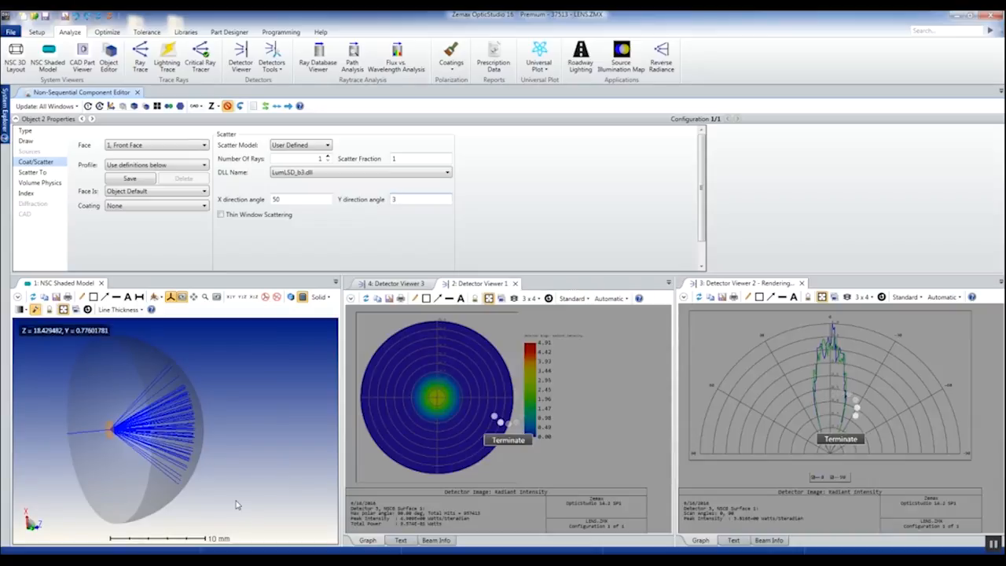
# Clear the detectors and retrace the rays with the changed front-face scatter angles, closing the Ray Trace Control.
pyautogui.click(140, 71)
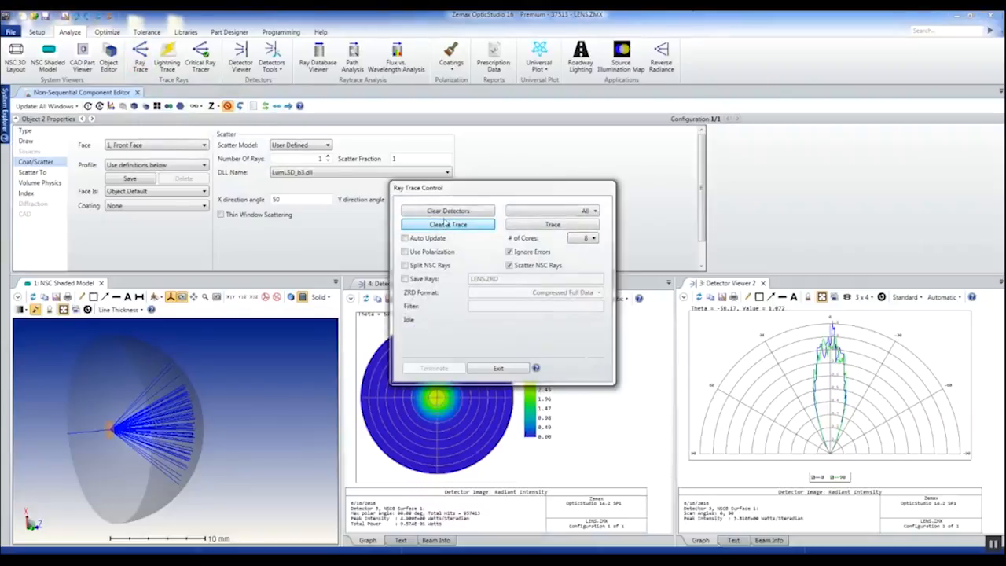
pyautogui.click(448, 226)
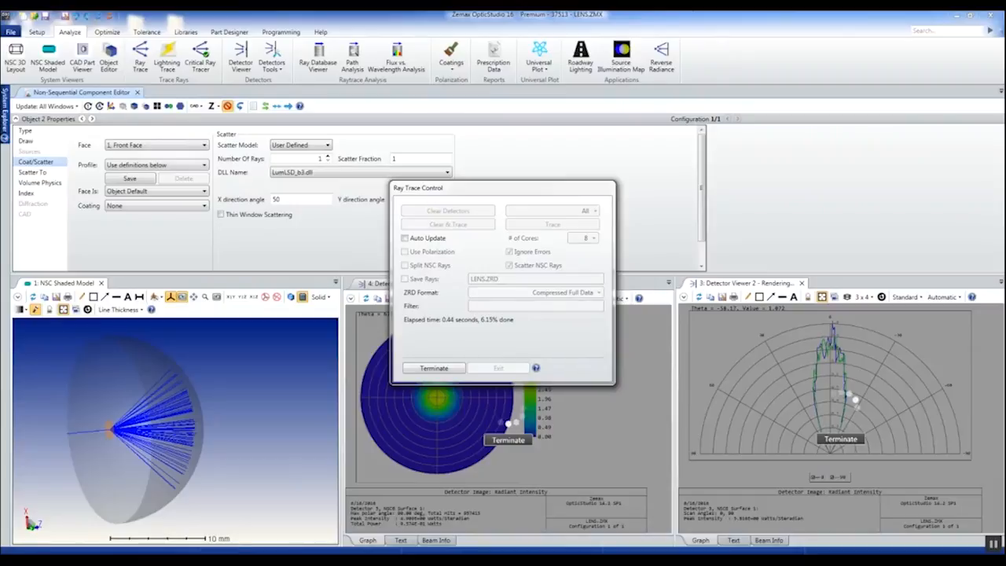
pyautogui.click(503, 367)
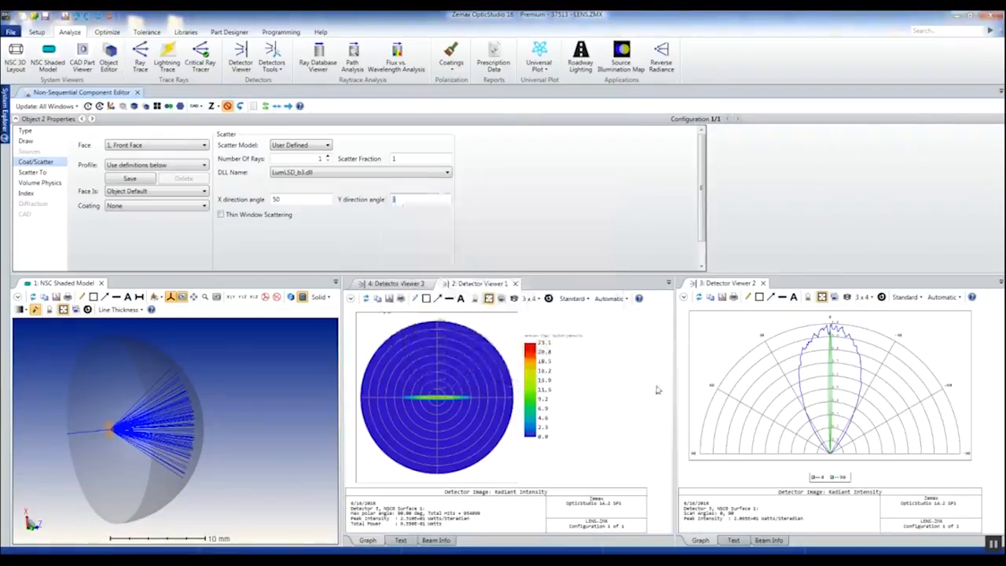